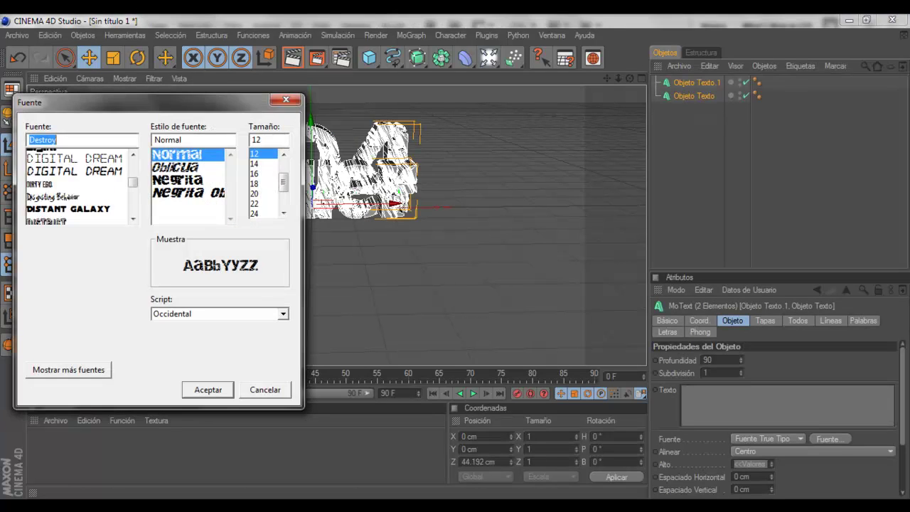
Browse the installed fonts and apply a flared serif typeface to both selected text objects.
key(Down)
key(Down)
key(Down)
key(Down)
key(Down)
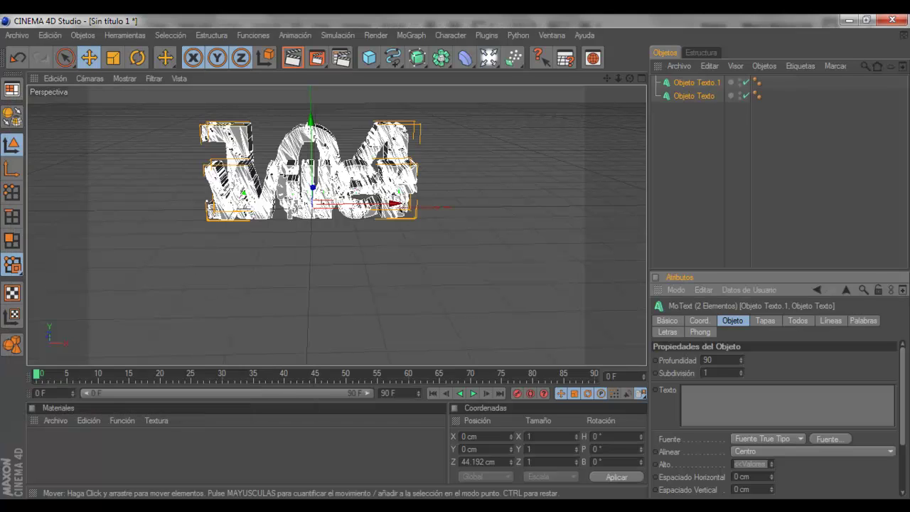
key(Return)
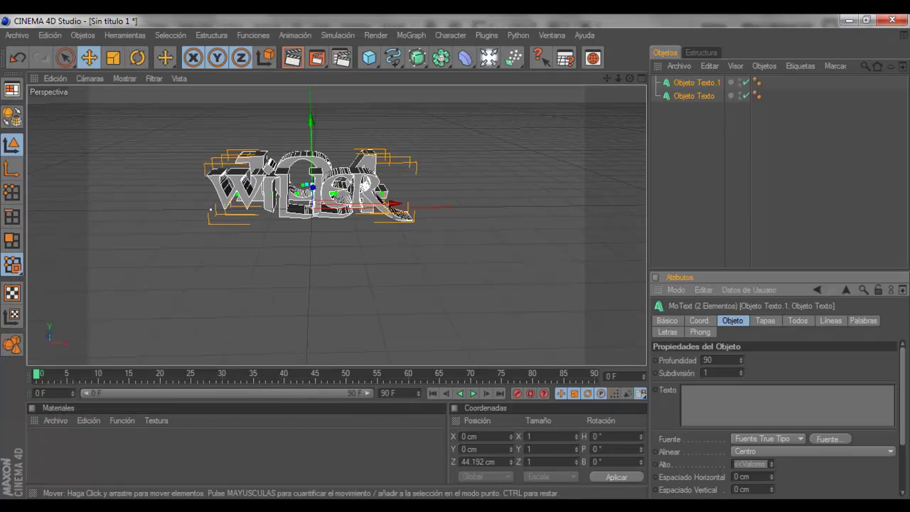
click(711, 178)
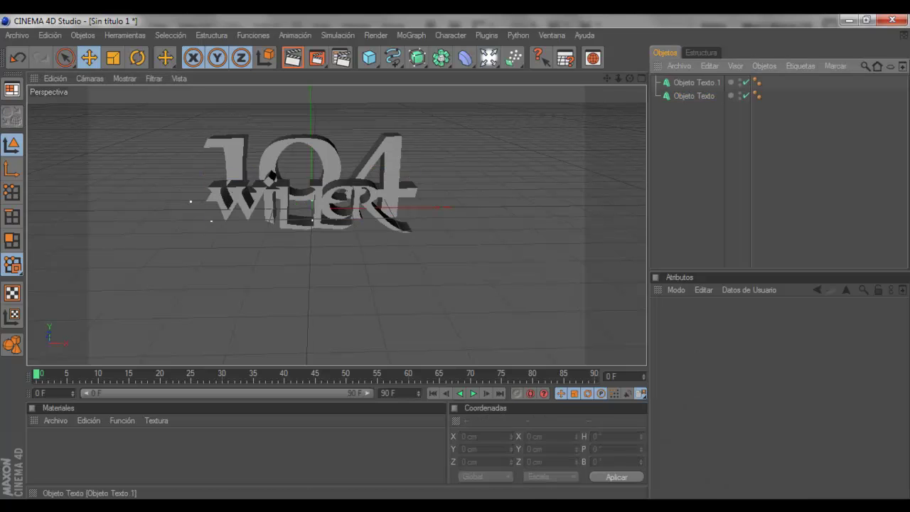
Change the cap settings of the text object named Objeto Texto.
click(693, 96)
click(765, 320)
click(779, 360)
key(Escape)
click(780, 360)
click(779, 398)
click(710, 178)
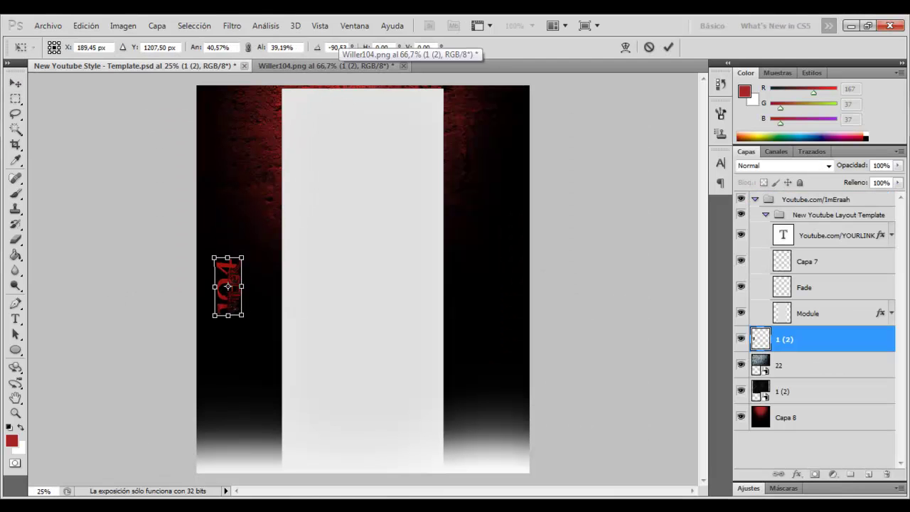
Place the 104 logo rotated about -90° left of the panel and duplicate its layer to transform the copy.
key(Return)
key(ctrl+j)
key(ctrl+t)
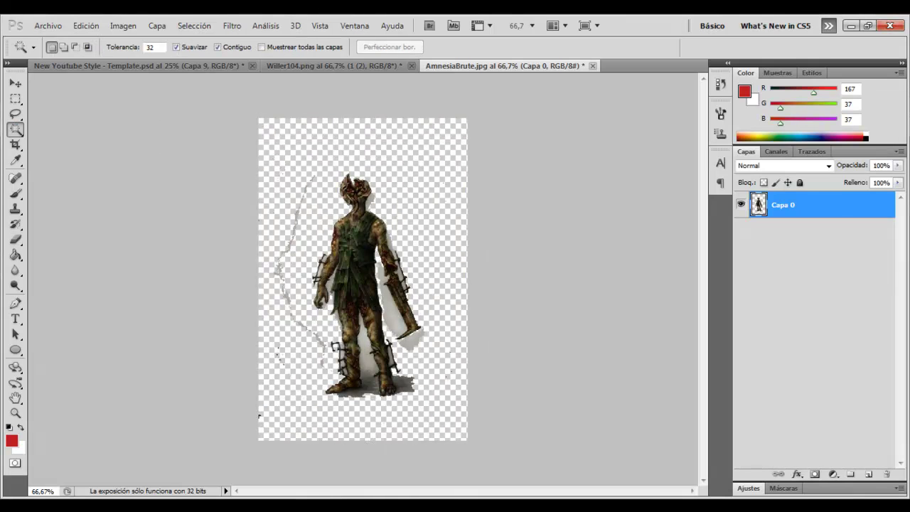
Erase the leftover background and feet of the AmnesiaBrute figure and move the cutout into the YouTube template.
key(e)
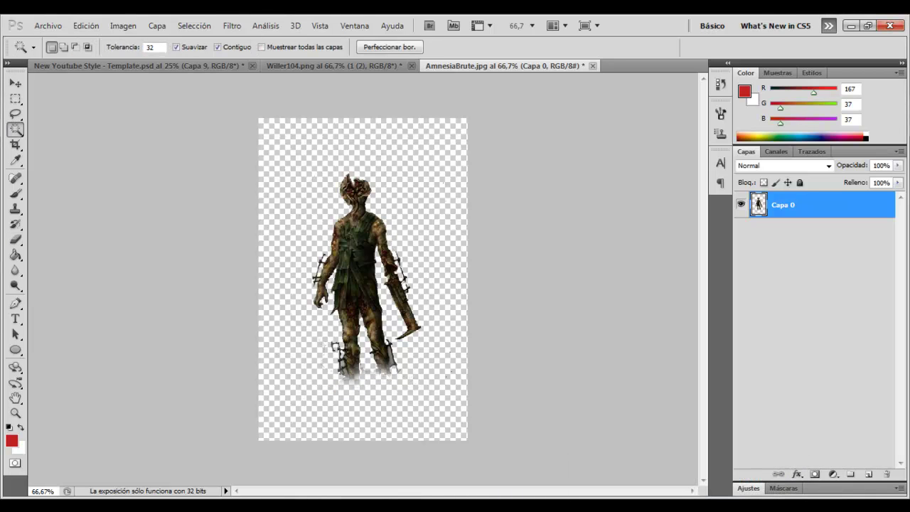
key(v)
drag(362, 270, 234, 270)
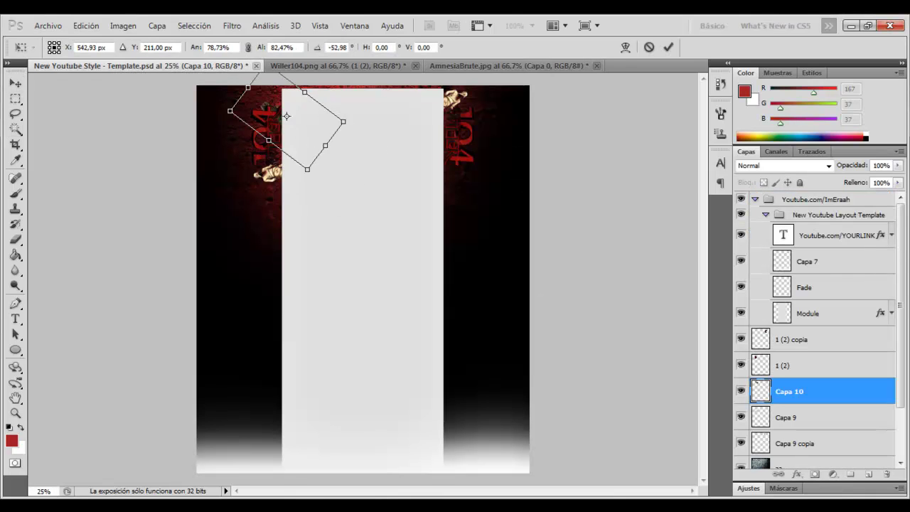
Place the brute rotated about -53° by the left logo, then duplicate it and transform the copy beside the right logo.
key(Return)
key(ctrl+j)
key(ctrl+t)
key(Return)
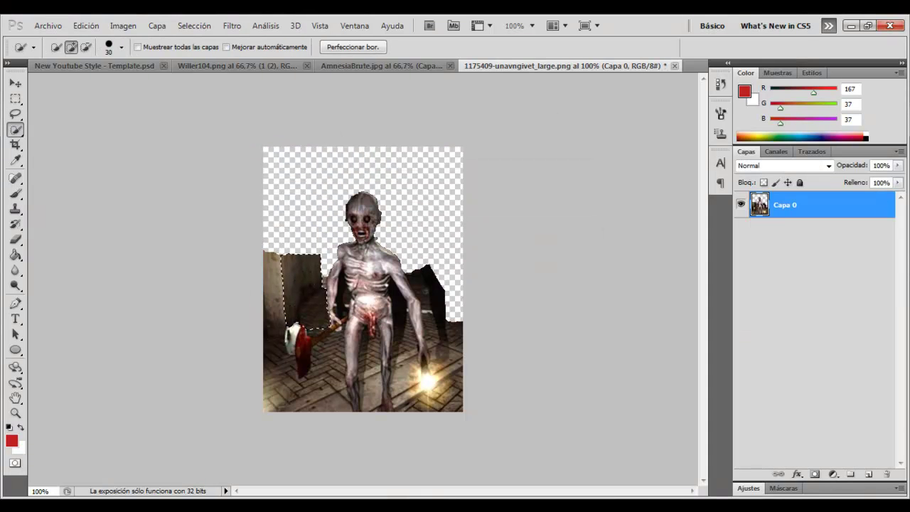
Remove the background around the axe-bearing figure in 1175409-unavngivet_large.png using the Quick Selection tool.
click(91, 141)
right_click(15, 129)
click(96, 128)
right_click(262, 296)
click(304, 47)
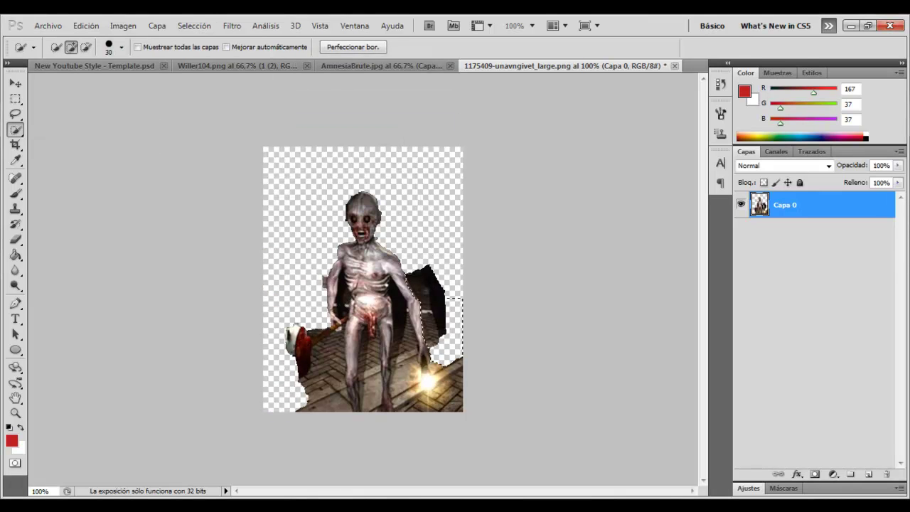
right_click(423, 305)
click(455, 61)
right_click(409, 388)
click(369, 377)
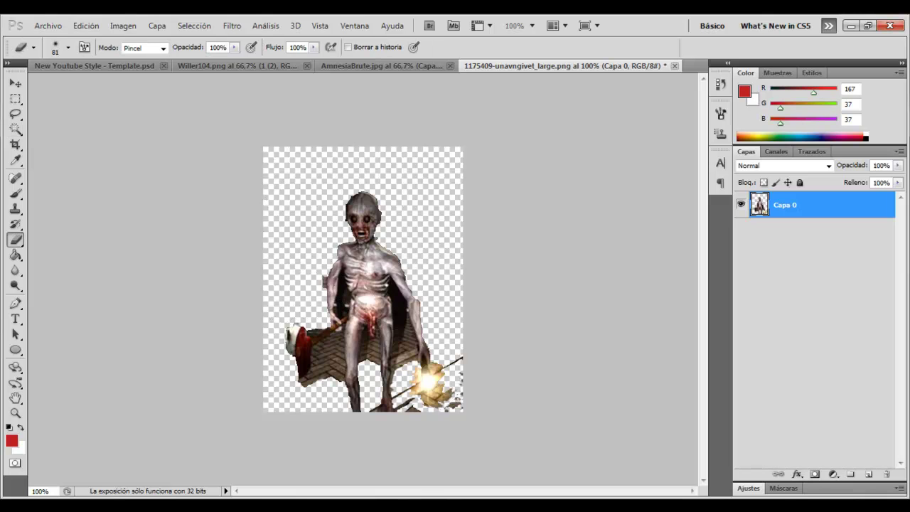
Reduce the eraser to 21 px and clean the remaining floor and shadows from around the axe-bearing figure.
click(67, 47)
double_click(413, 166)
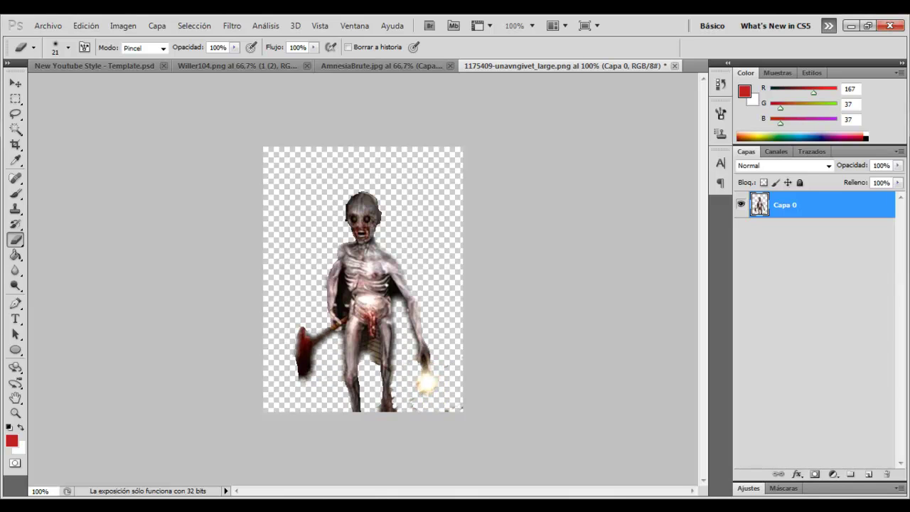
click(68, 47)
double_click(413, 166)
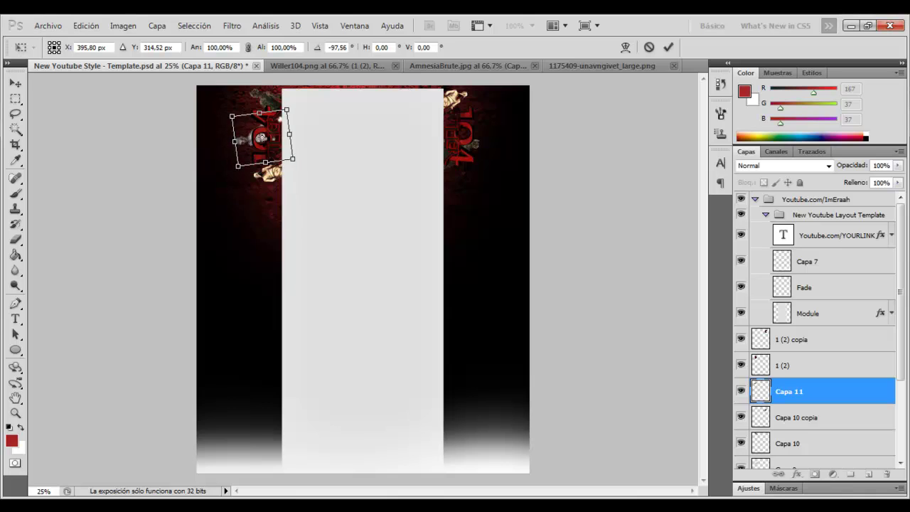
Place the axe-bearing figure in the template by the left logo, rotated about -98°.
key(Return)
key(z)
click(261, 137)
alt+click(261, 137)
click(261, 138)
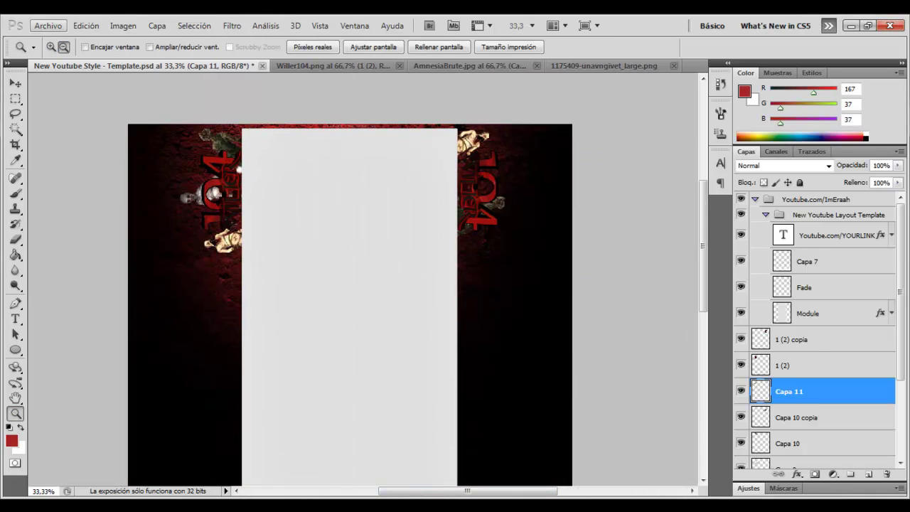
Duplicate the axe-bearing figure's layer Capa 11 and transform the copy into place below the right logo.
right_click(789, 391)
click(782, 128)
key(Return)
right_click(789, 391)
key(Escape)
key(ctrl+t)
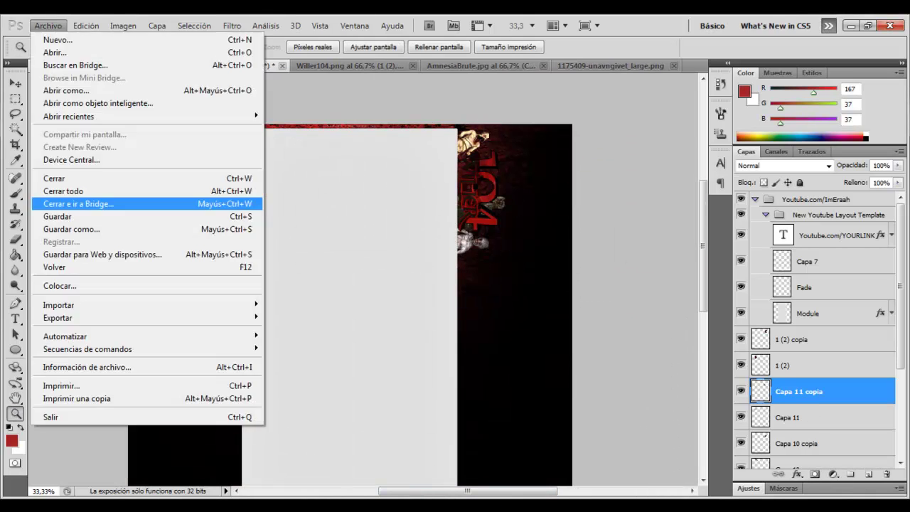
Open 07.jpg and close AmnesiaBrute.jpg without saving its changes.
click(61, 53)
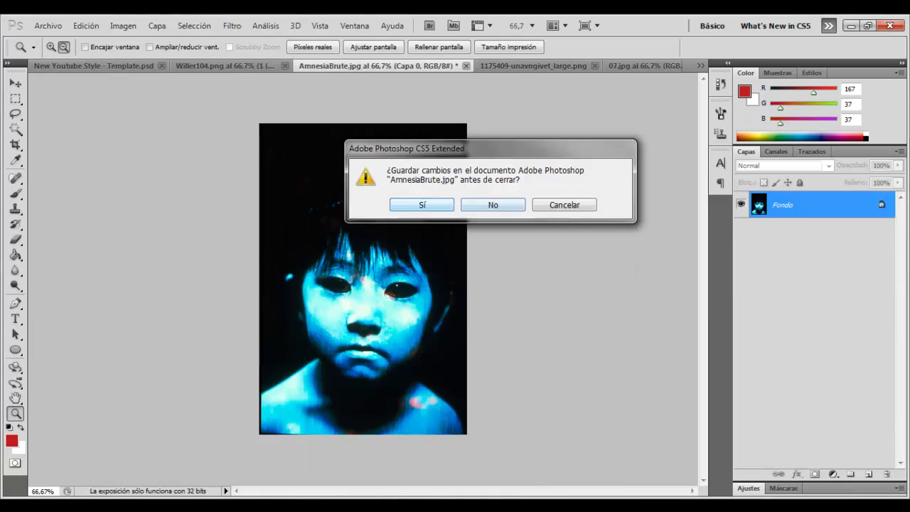
click(490, 203)
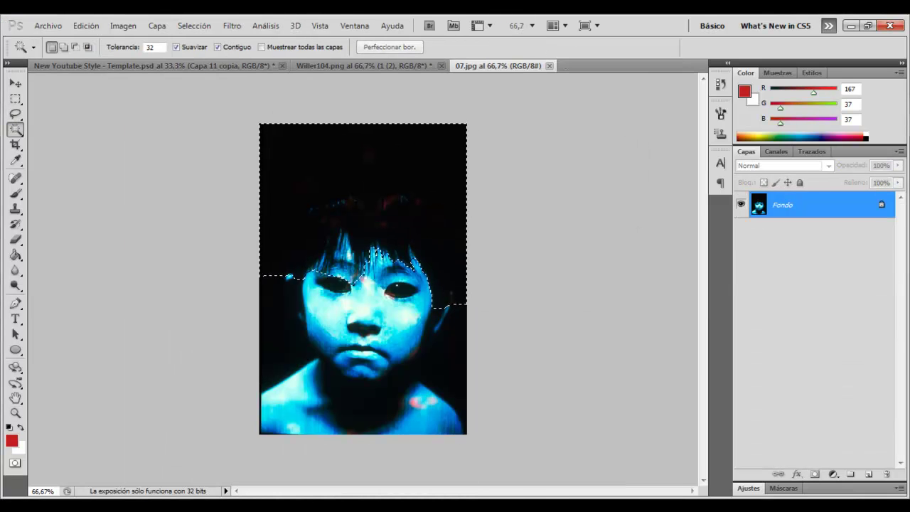
Move the blue face from 07.jpg into the template, rotate it against the panel's left edge and erase its dark surroundings.
key(v)
drag(363, 284, 188, 320)
key(ctrl+t)
drag(234, 234, 299, 419)
key(ctrl+z)
key(Return)
scroll(348, 285, down, 1)
key(b)
click(33, 47)
key(Return)
Open ju-on-the-grudge-2-800-75.jpg and convert its locked background into an editable layer.
key(ctrl+o)
key(Return)
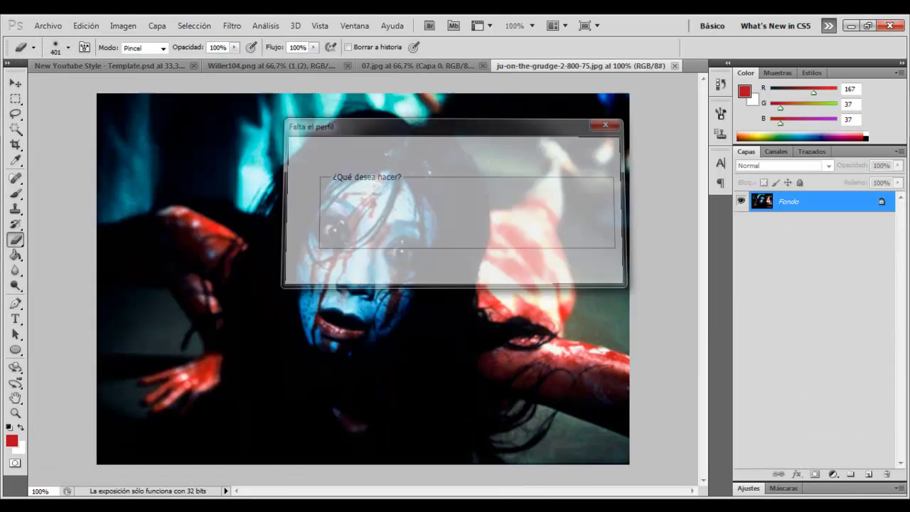
key(Return)
drag(142, 142, 156, 441)
key(ctrl+z)
alt+double_click(788, 201)
Erase the background around the crawling woman with a soft 155 px eraser.
mouse_move(142, 142)
mouse_down()
mouse_move(156, 427)
mouse_move(427, 448)
mouse_up()
click(68, 47)
text(155)
key(Return)
mouse_move(142, 433)
mouse_down()
mouse_move(604, 426)
mouse_move(597, 127)
mouse_move(164, 121)
mouse_move(427, 440)
mouse_up()
key(ctrl+z)
mouse_move(128, 106)
mouse_down()
mouse_move(157, 249)
mouse_move(497, 120)
mouse_up()
key(ctrl+z)
drag(213, 113, 583, 120)
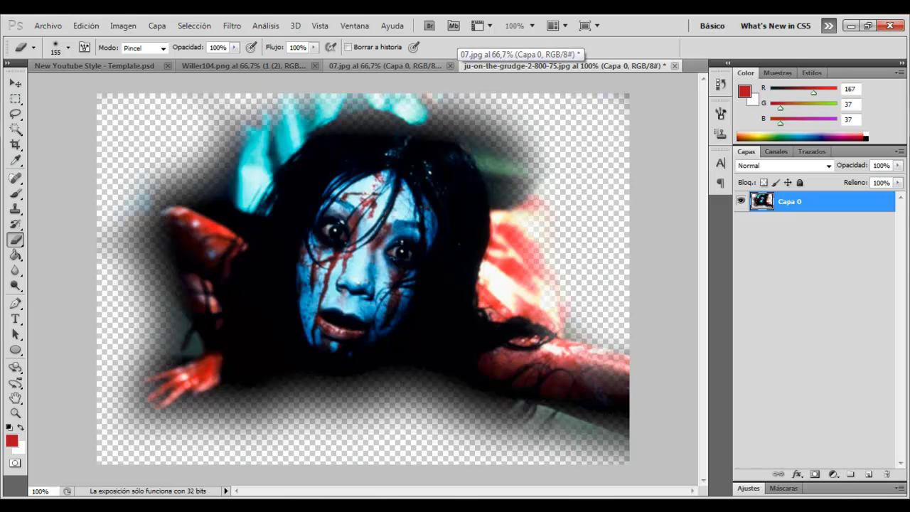
drag(170, 235, 320, 100)
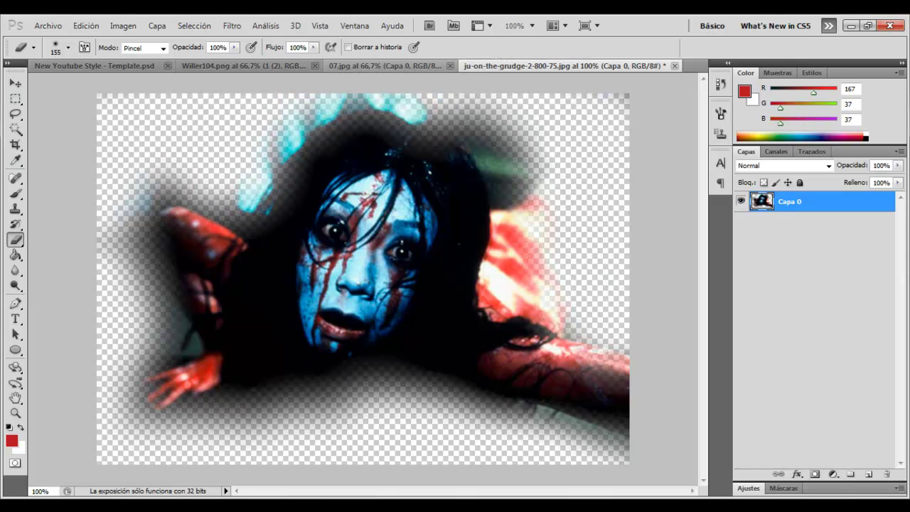
Reduce the eraser to 85 px and erase the leftover background close to the woman's hair and arms.
key(bracketleft)
key(bracketleft)
key(bracketleft)
key(bracketleft)
key(bracketleft)
key(bracketleft)
key(bracketleft)
mouse_move(299, 120)
mouse_down()
mouse_move(540, 199)
mouse_move(164, 213)
mouse_up()
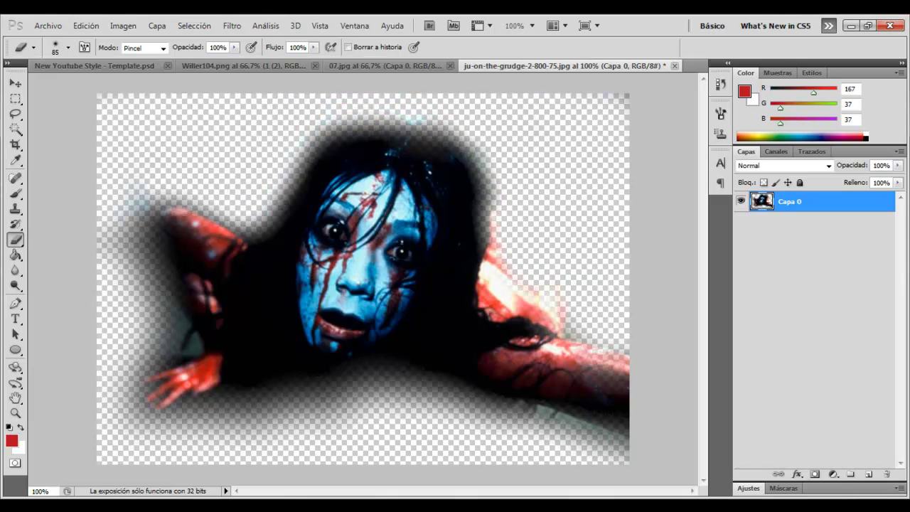
drag(142, 398, 526, 427)
Move the woman's cutout into the template right of the panel, scaled to about 78% by 71% and rotated about 42°.
key(v)
mouse_move(355, 320)
mouse_down()
mouse_move(114, 85)
mouse_move(427, 320)
mouse_up()
key(ctrl+t)
drag(501, 222, 451, 207)
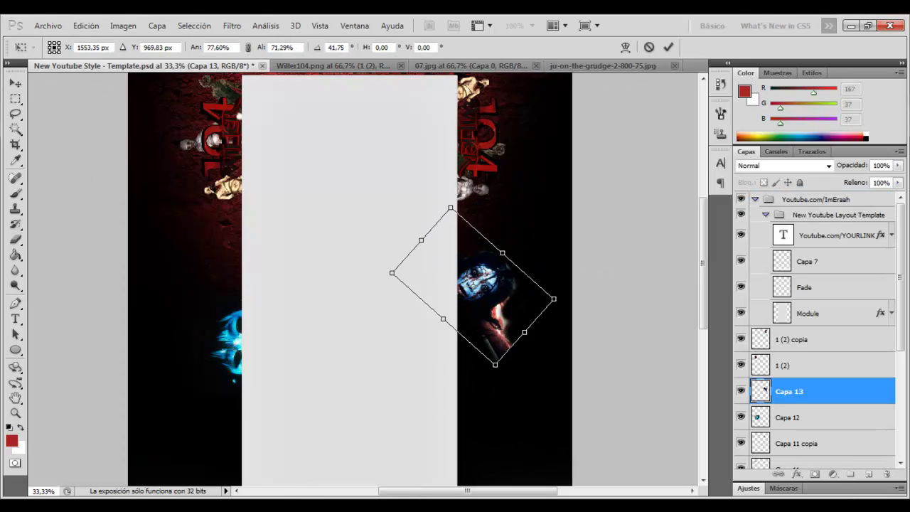
key(Return)
Erase the woman's hair and arms around the face and transform the face against the panel's right edge.
key(e)
key(ctrl+t)
key(Return)
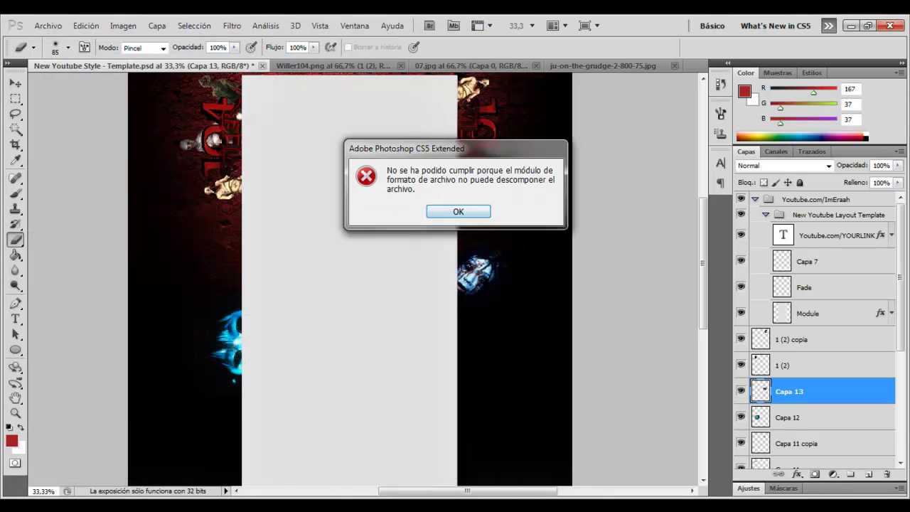
Dismiss the file error, open T4-MP.jpg and delete the white background around the flashlight.
key(Return)
key(ctrl+o)
key(Return)
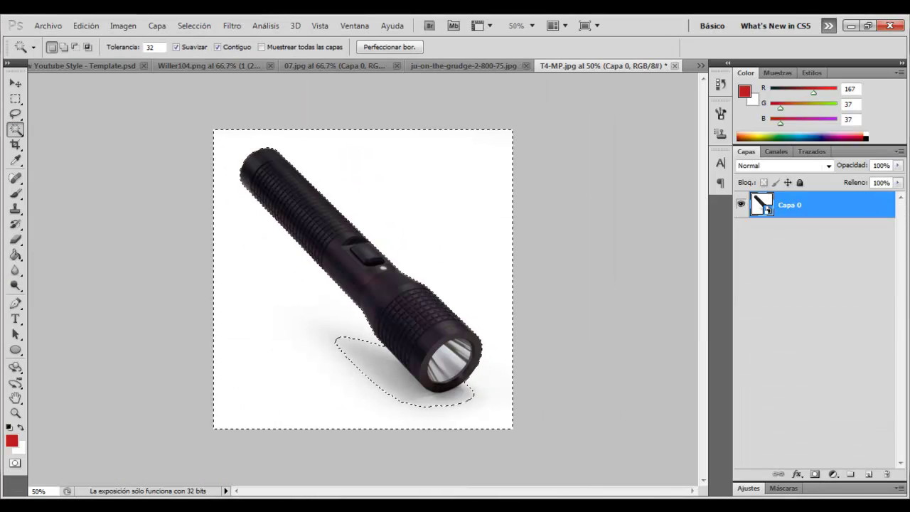
key(Delete)
key(Return)
key(Delete)
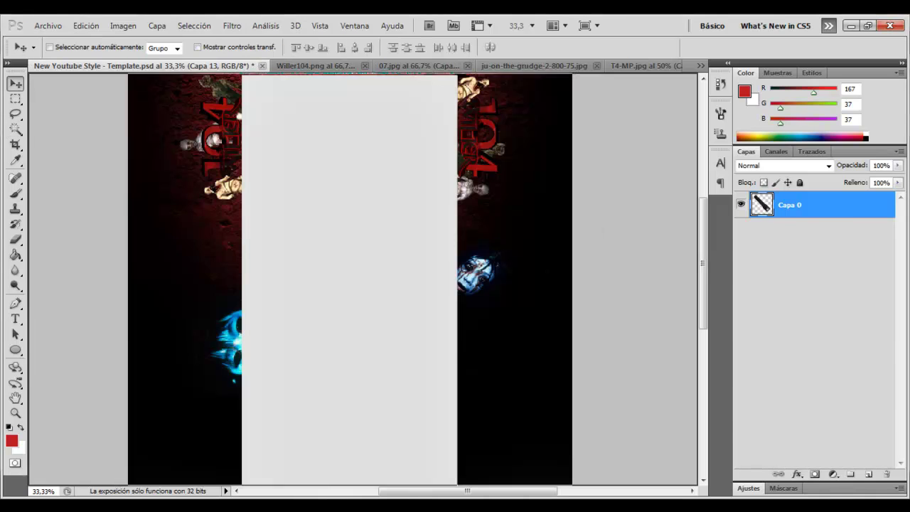
Bring the flashlight into the template beside the lower left figure and move its layer below Capa 9 copia.
key(ctrl+v)
key(ctrl+t)
key(Return)
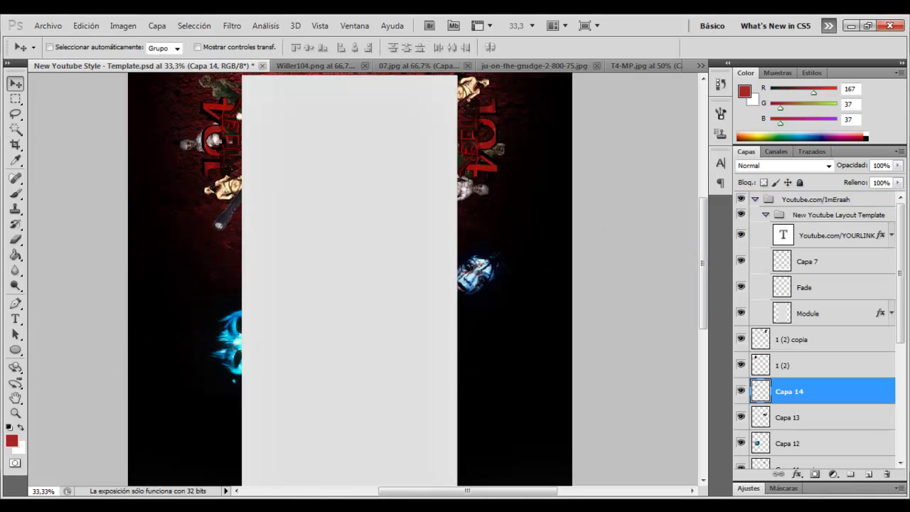
scroll(817, 327, down, 5)
key(ctrl+t)
key(Return)
Place the Soma74 image from the Optical Flares folder into the template.
key(alt+a)
key(Down)
key(Down)
key(Down)
key(Down)
key(Down)
key(Down)
key(Down)
key(Down)
key(Down)
key(Return)
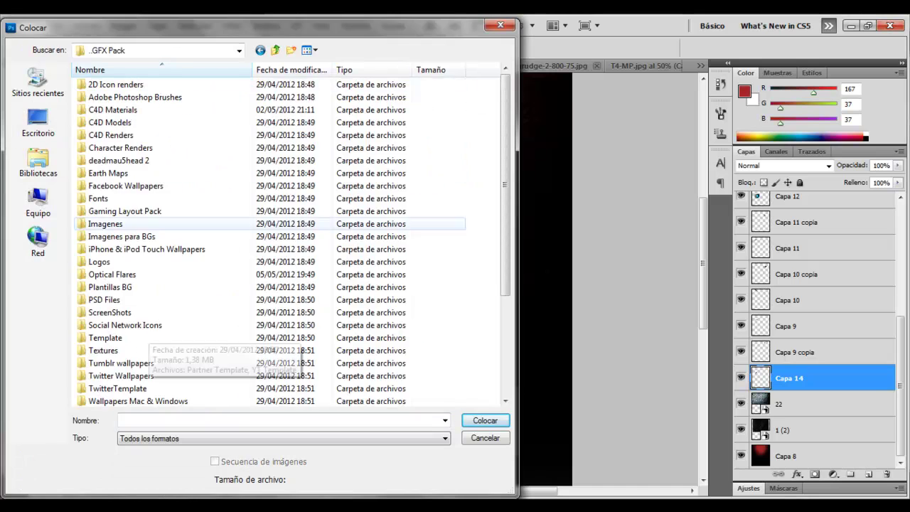
scroll(290, 235, down, 15)
scroll(290, 246, down, 6)
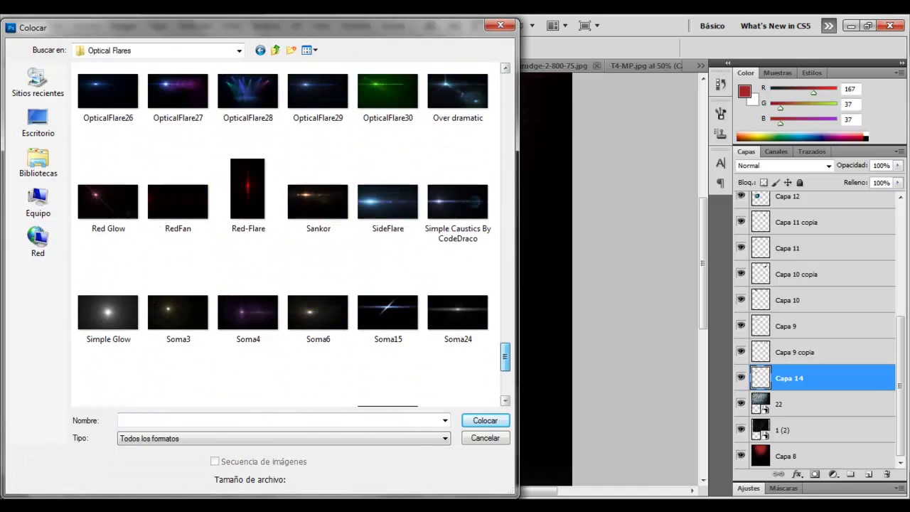
double_click(248, 315)
Set the Soma74 flare's blend mode to Linear Dodge (Add) and position its glow over the flashlight's lens.
key(shift+alt+w)
key(ctrl+t)
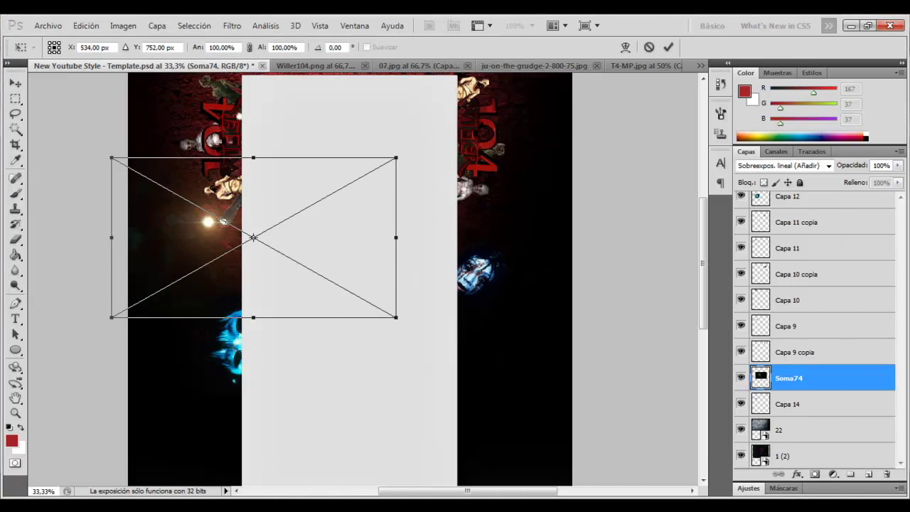
key(Return)
Duplicate the Soma74 flare layer and lower the copy's opacity to 73%.
key(ctrl+j)
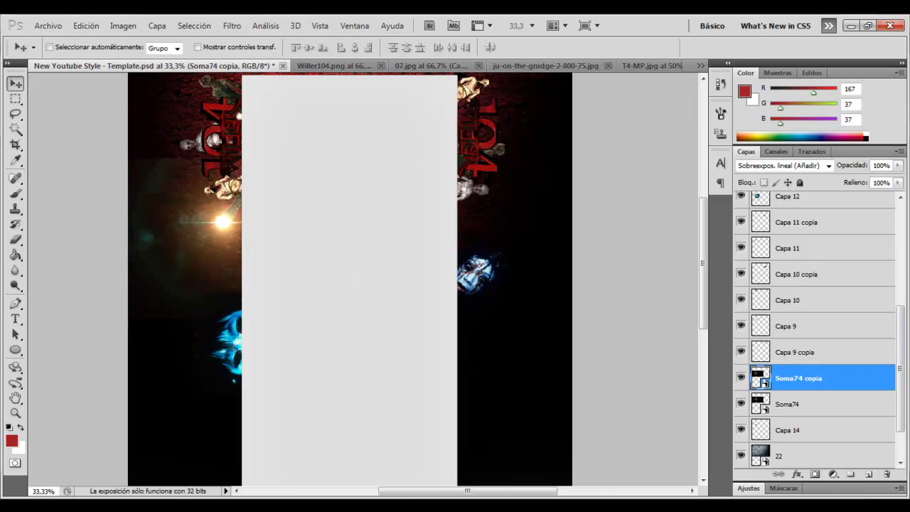
key(z)
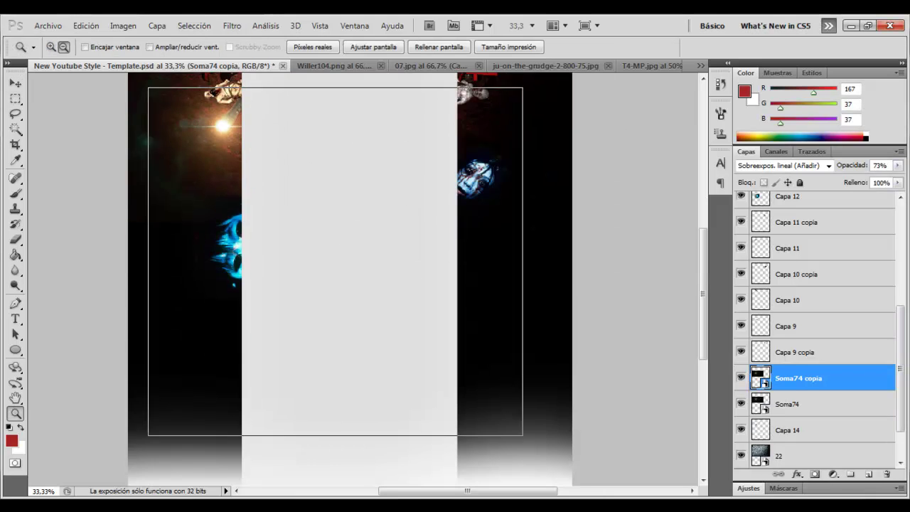
Change the header link text to Youtube.com/Willer104 and set its colour to #fdfdfd.
key(ctrl+alt+0)
key(t)
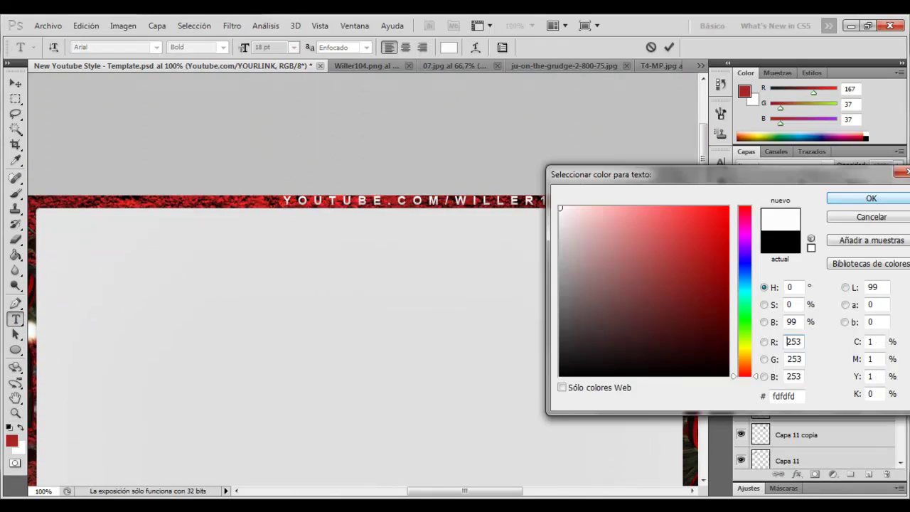
key(Return)
Shift the header link text to the left along the strip above the panel.
key(ctrl+t)
key(shift+Left)
key(shift+Left)
key(shift+Left)
key(shift+Left)
key(shift+Left)
key(shift+Left)
key(shift+Left)
key(shift+Left)
key(Return)
Add the credit text "Design by mrFrikiPaint" at the left end of the header, change its font and scale it down.
click(42, 202)
text(DESIGN BY)
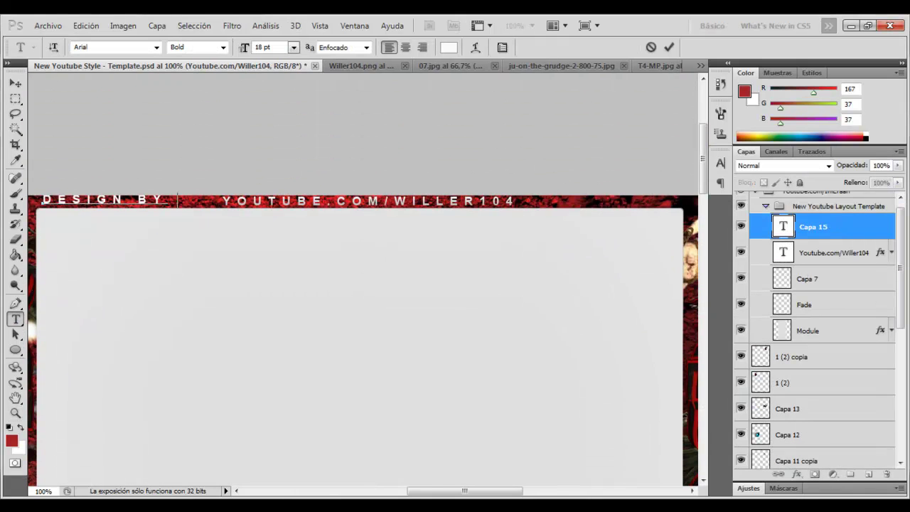
click(156, 47)
scroll(156, 284, down, 5)
click(142, 429)
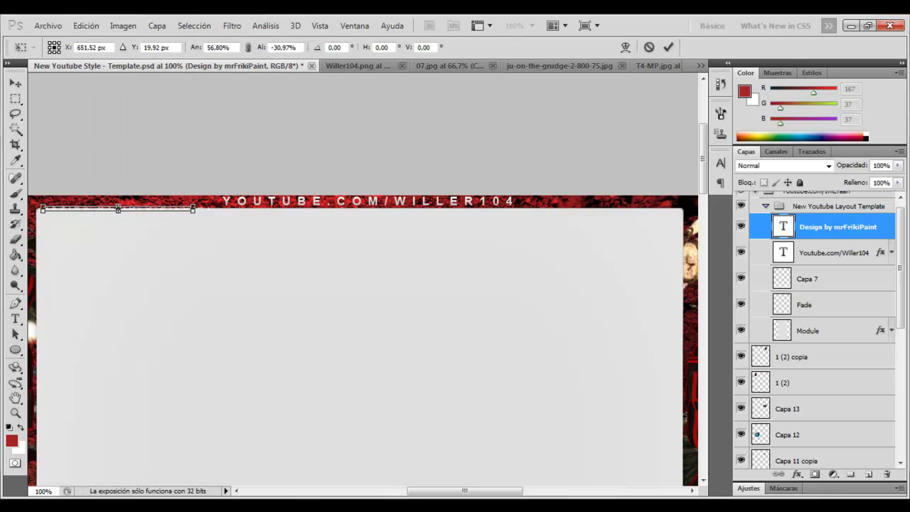
key(Return)
Soften the visible edges of the Soma74 copia and Soma74 flare layers with a large soft eraser of about 411 px.
key(z)
key(ctrl+minus)
key(ctrl+minus)
key(ctrl+minus)
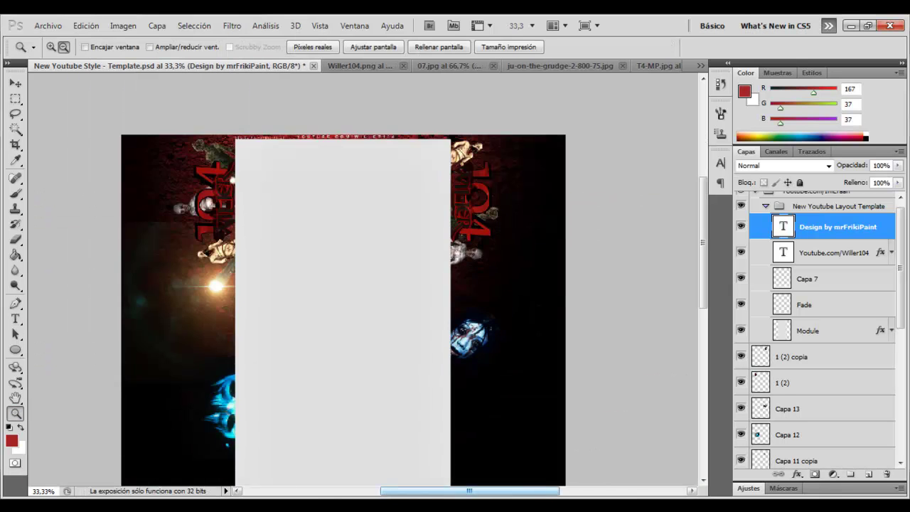
scroll(818, 327, down, 5)
click(797, 393)
key(b)
click(67, 47)
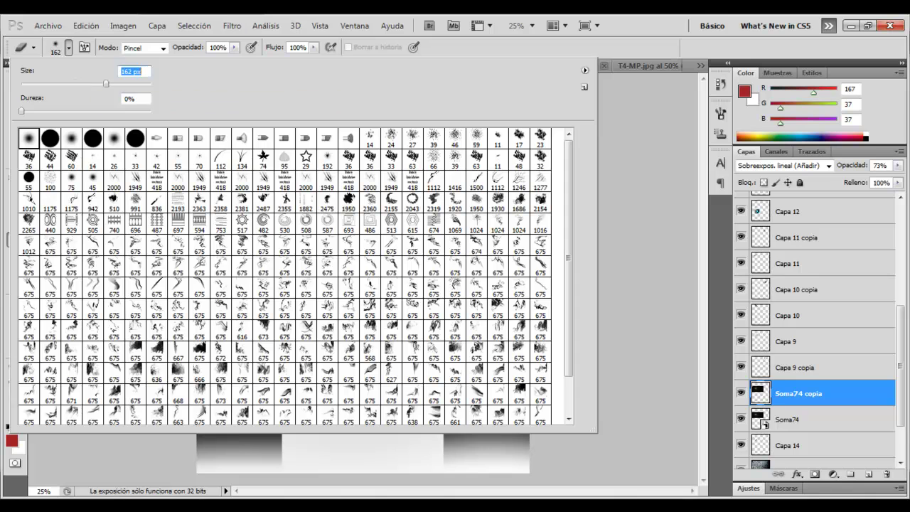
key(Return)
click(789, 418)
key(F9)
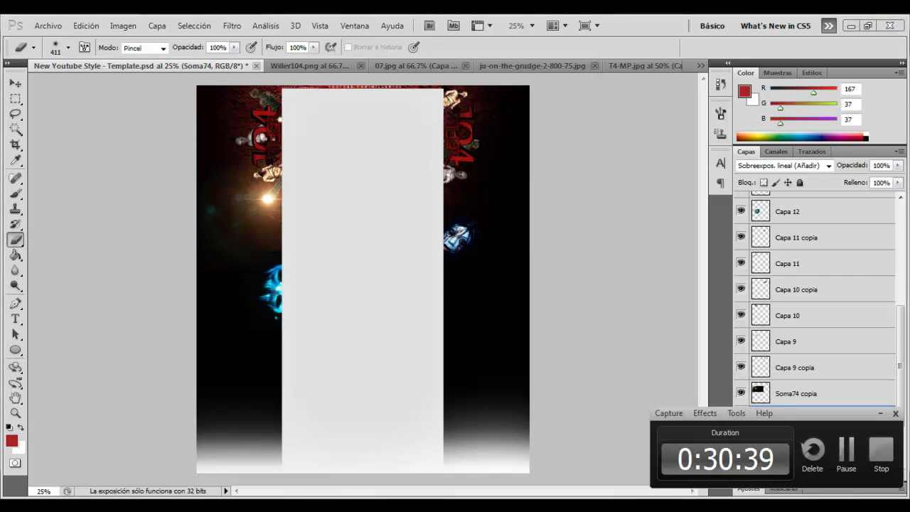